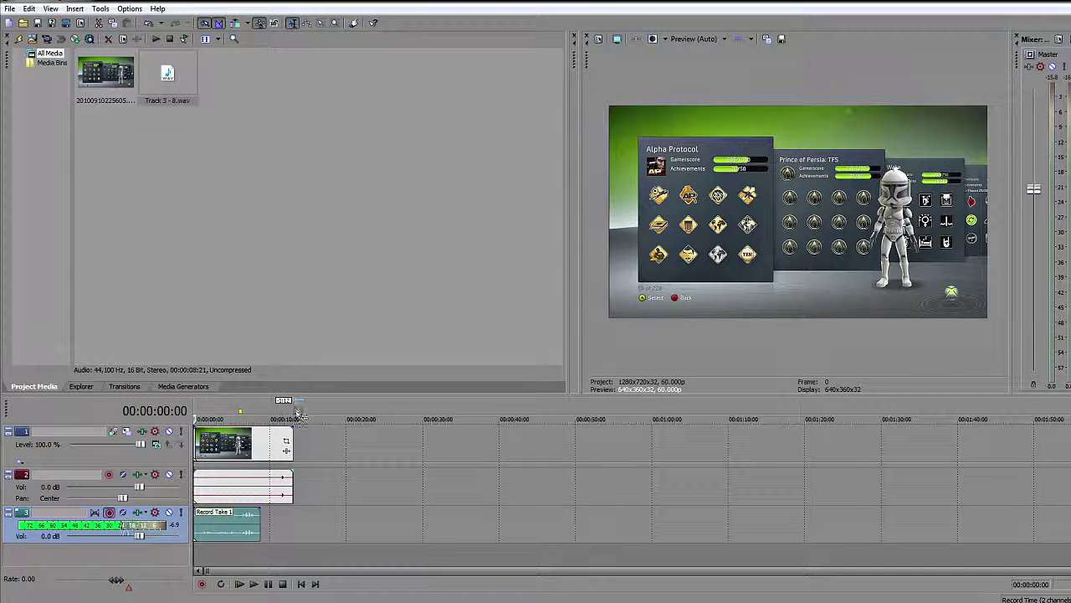
Drag across the timeline ruler to create a 0–10 s loop region.
drag(295, 411, 194, 400)
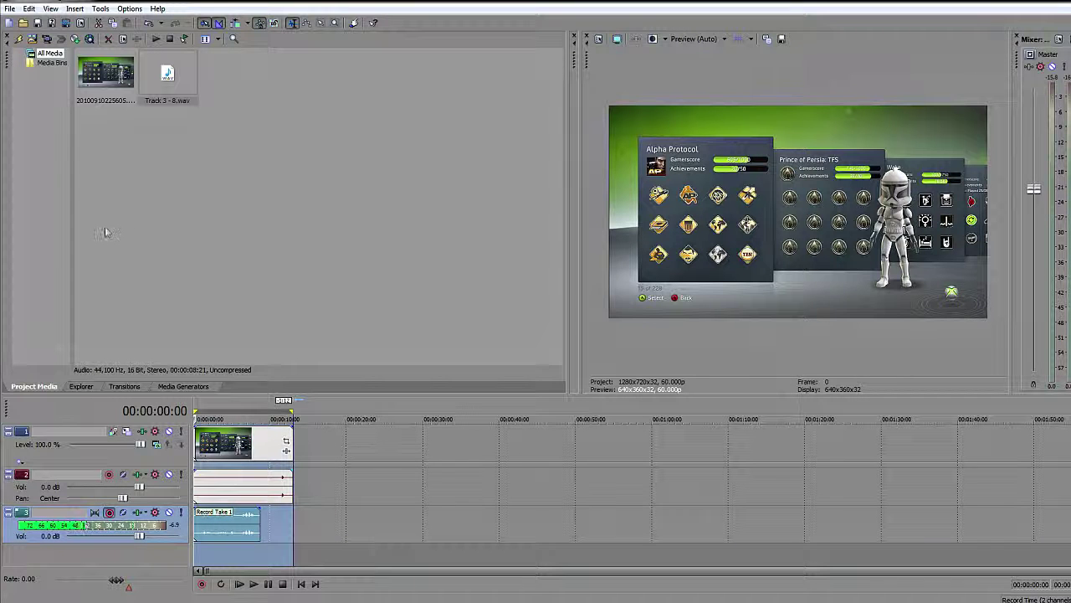
In Render As, choose MainConcept AVC/AAC (*.mp4) and the YouTube HD 8MB 30fps template.
click(9, 8)
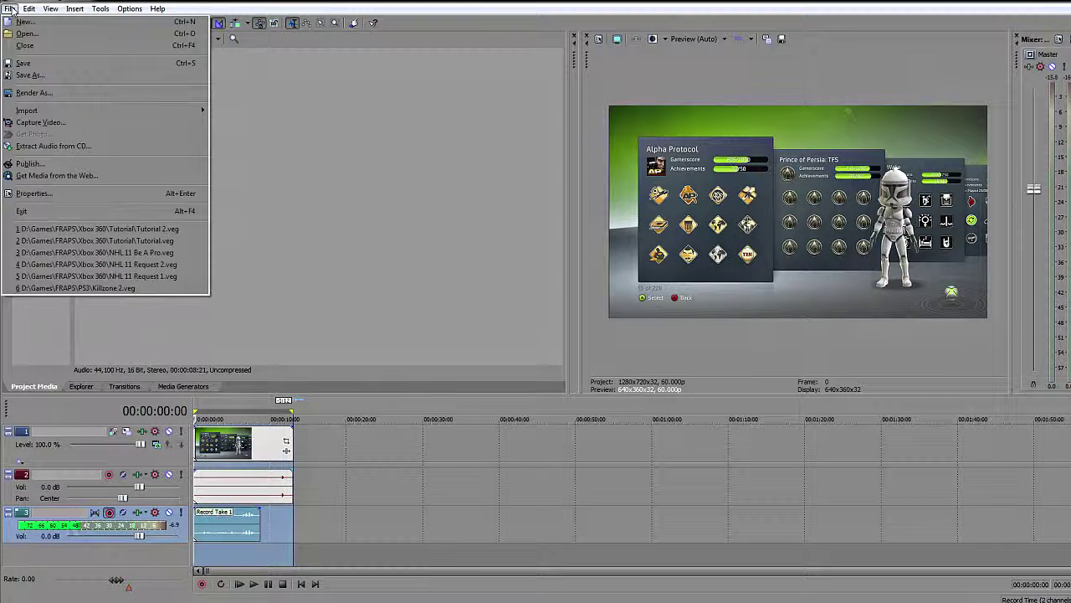
click(9, 8)
click(10, 9)
click(49, 94)
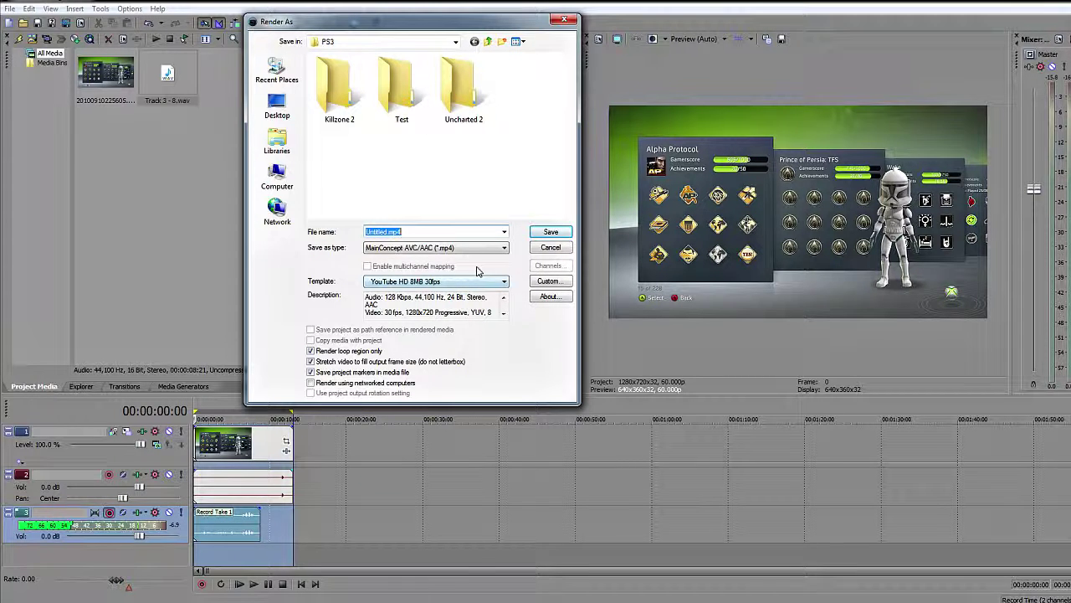
click(505, 249)
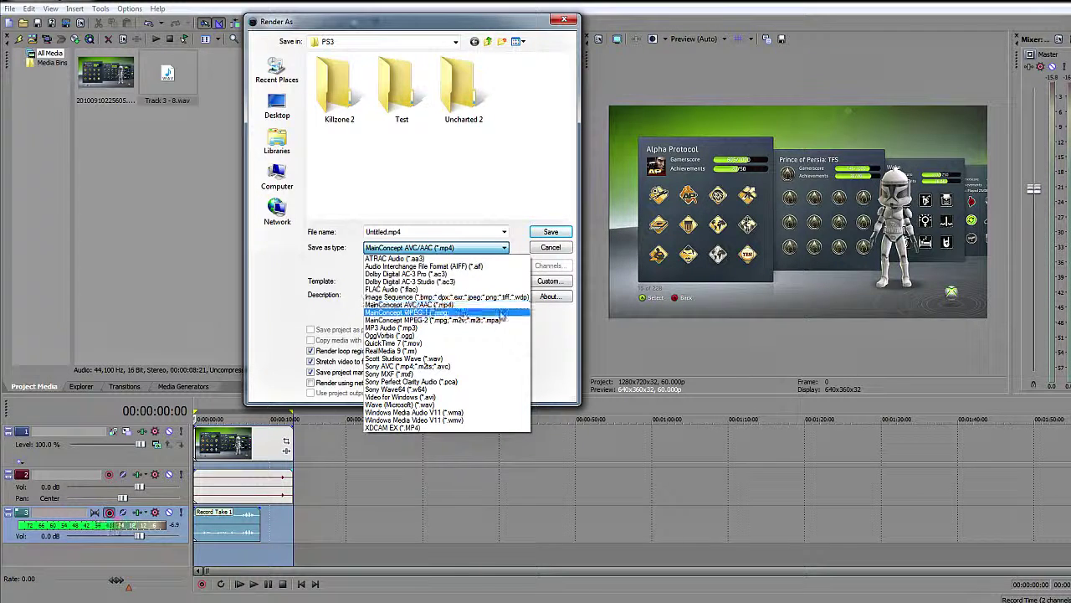
click(396, 305)
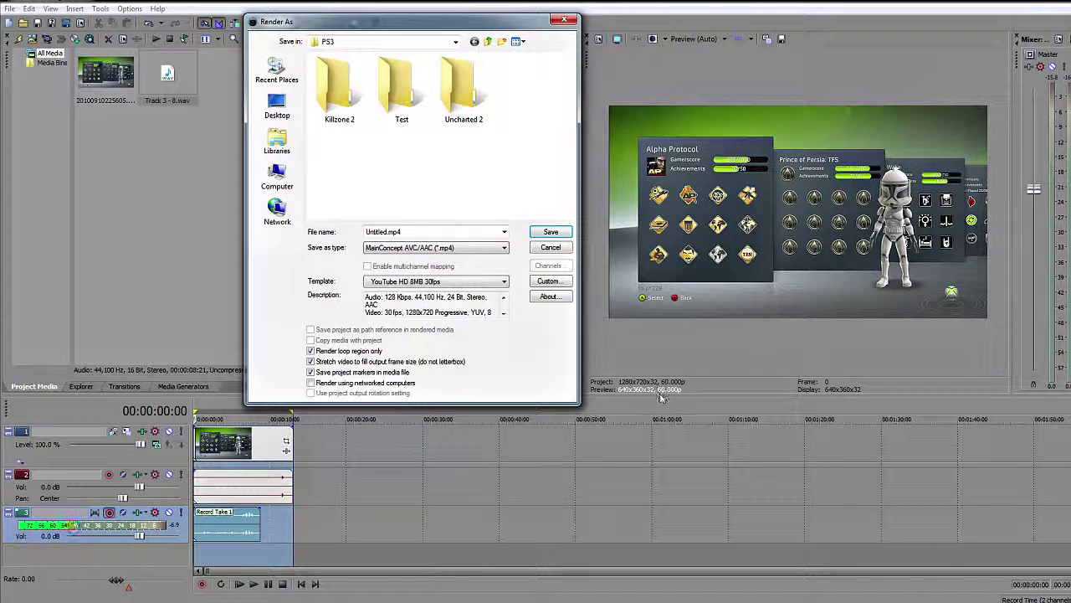
click(505, 285)
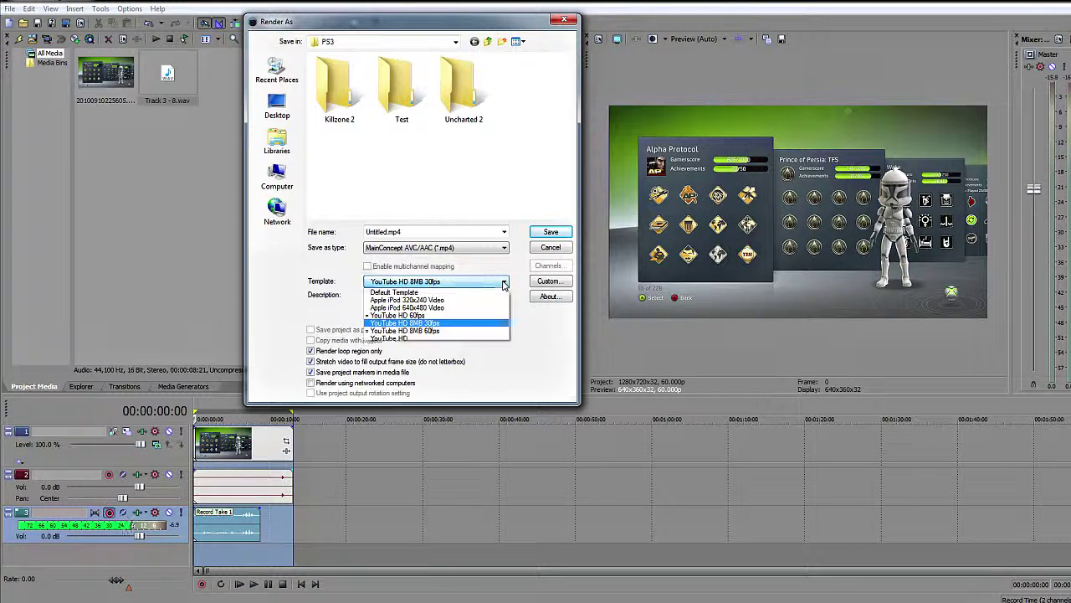
click(443, 324)
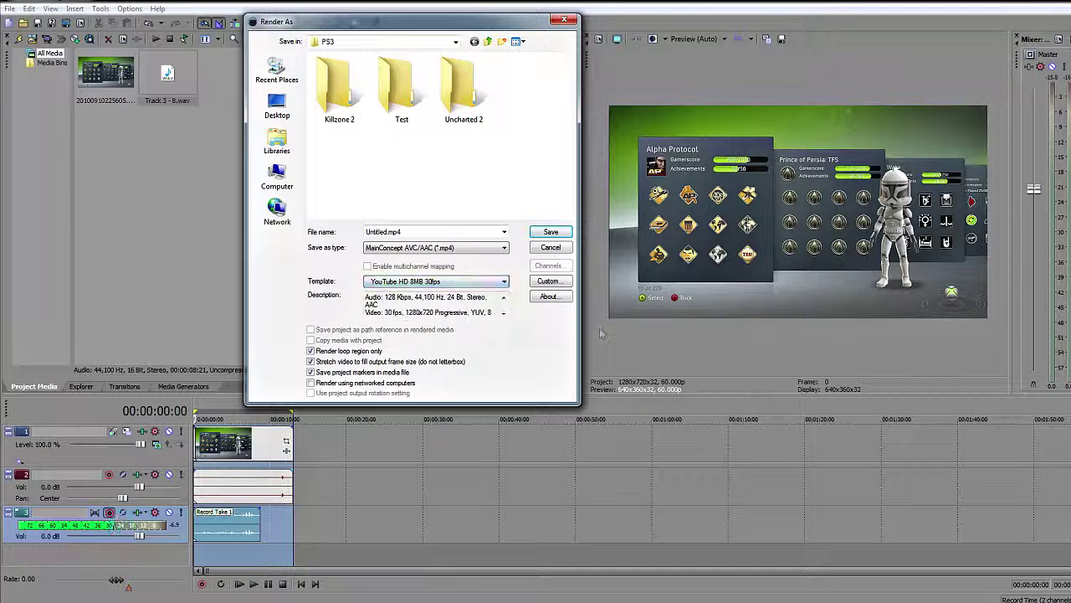
Open the template's Custom Settings, keep the Main profile and review the 30 fps frame rate.
click(549, 282)
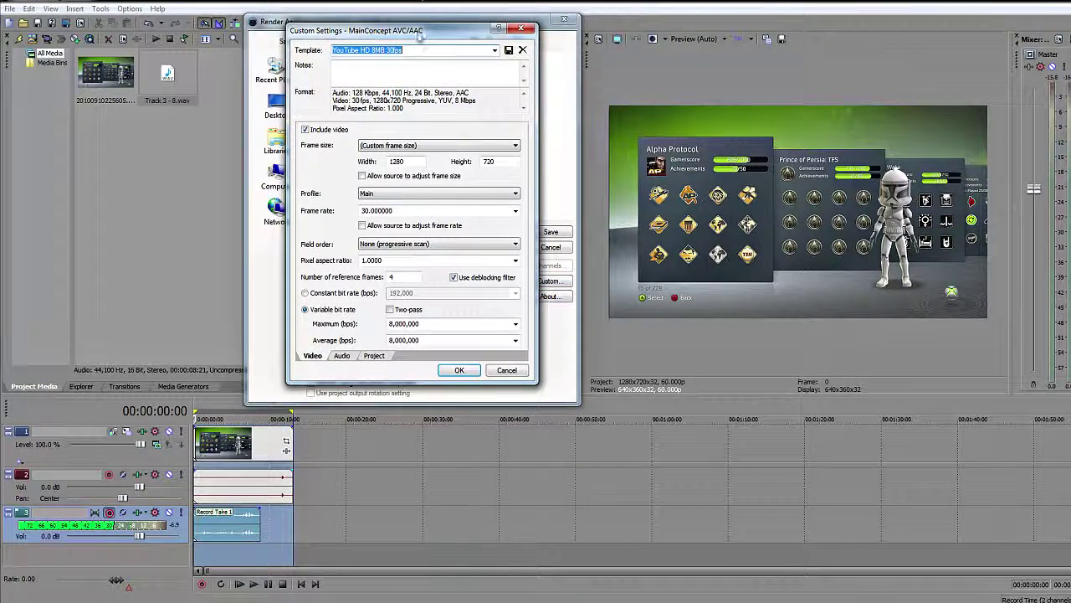
mouse_move(421, 31)
mouse_down()
mouse_move(392, 75)
mouse_move(477, 37)
mouse_move(407, 23)
mouse_up()
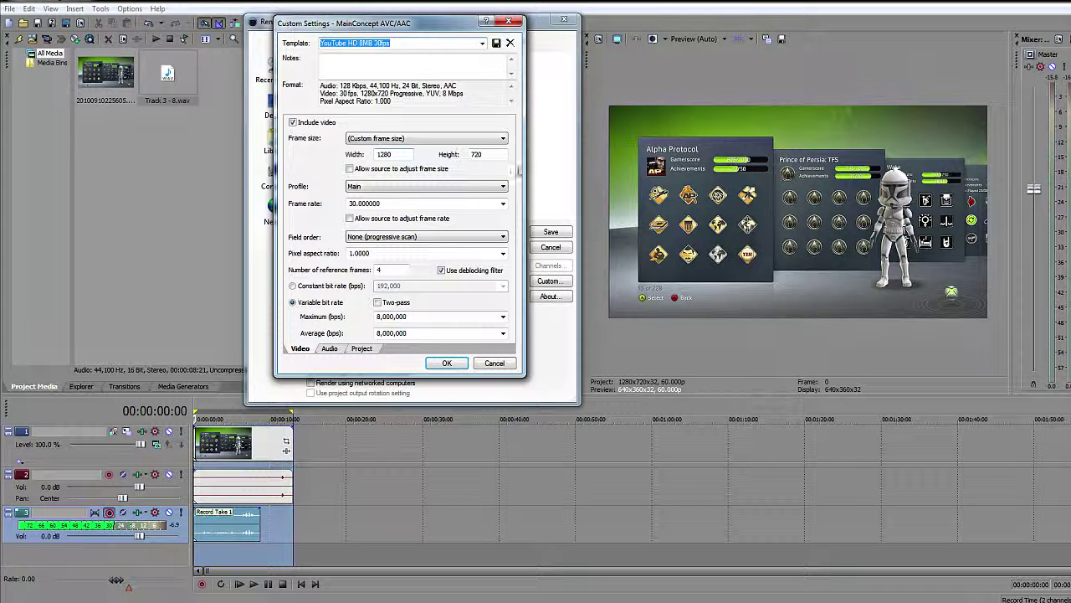
click(394, 188)
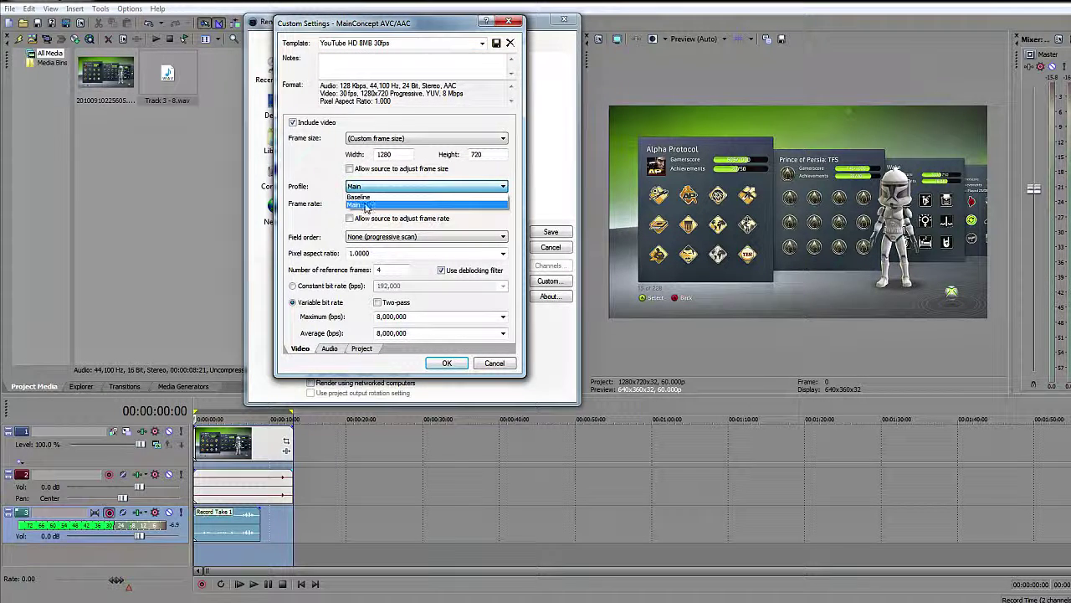
click(365, 206)
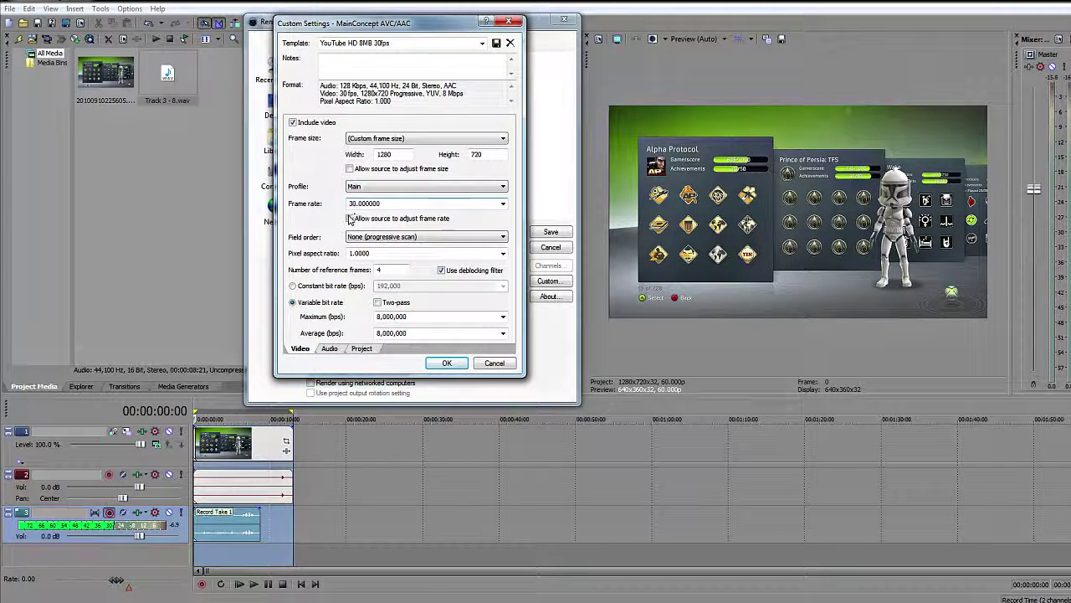
click(504, 206)
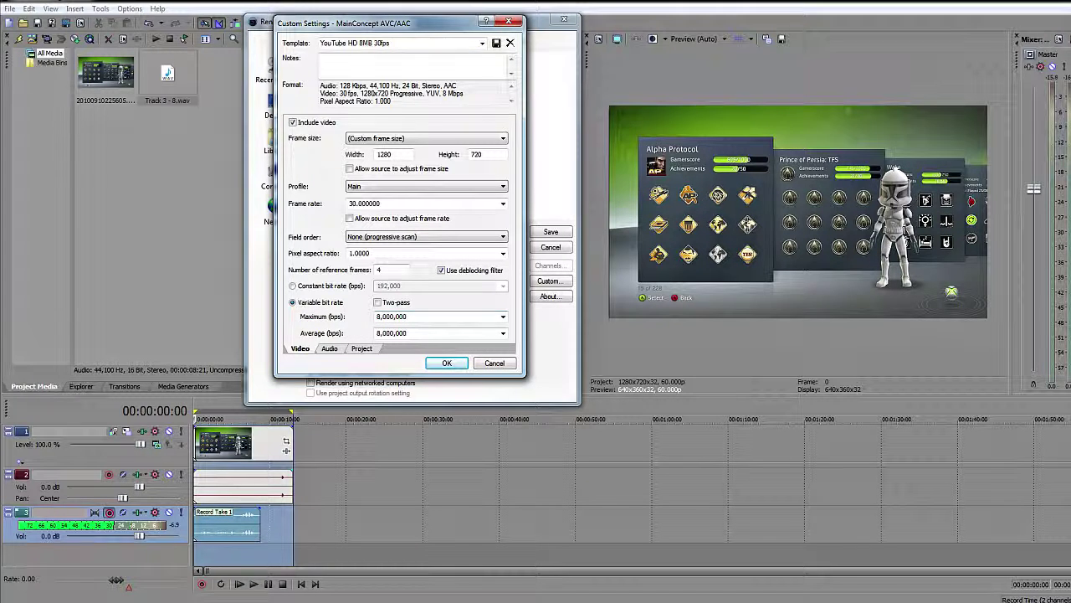
Keep the video on variable bit rate at 8,000,000 bps, then view the Audio settings.
drag(376, 316, 409, 316)
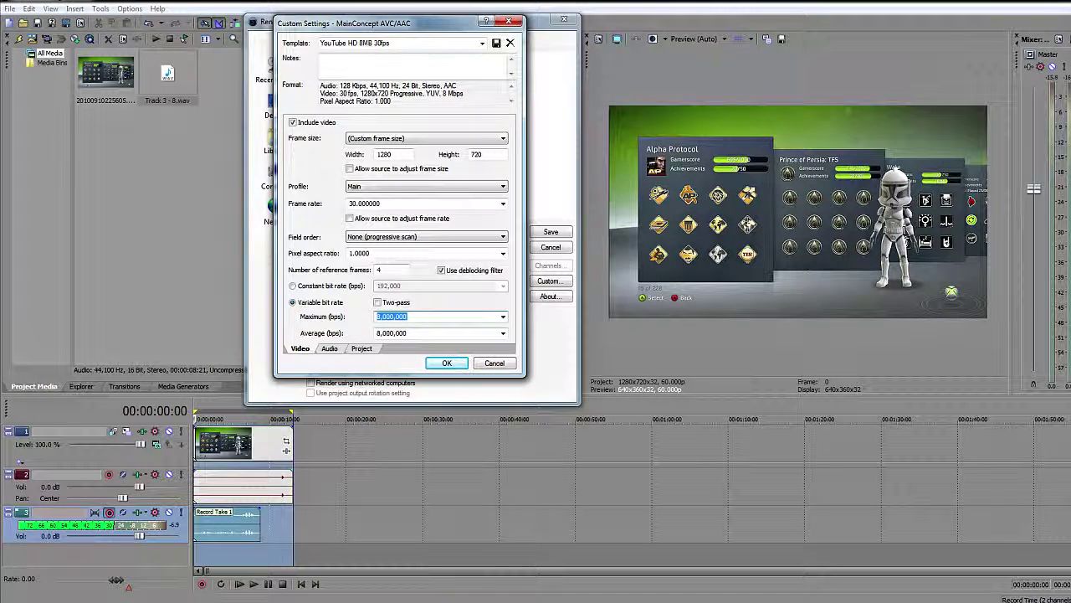
click(292, 286)
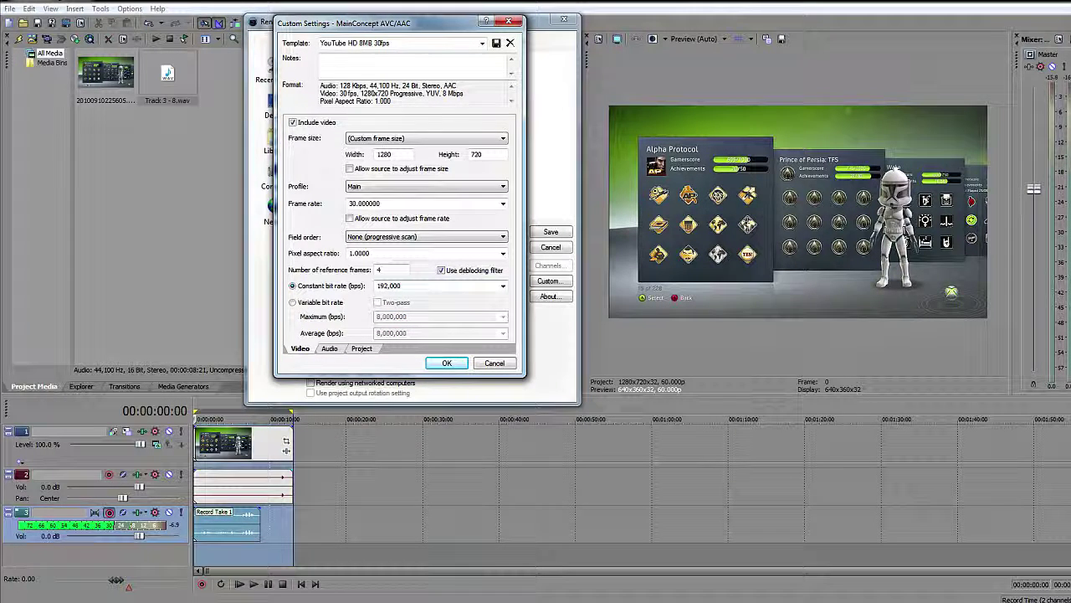
click(294, 302)
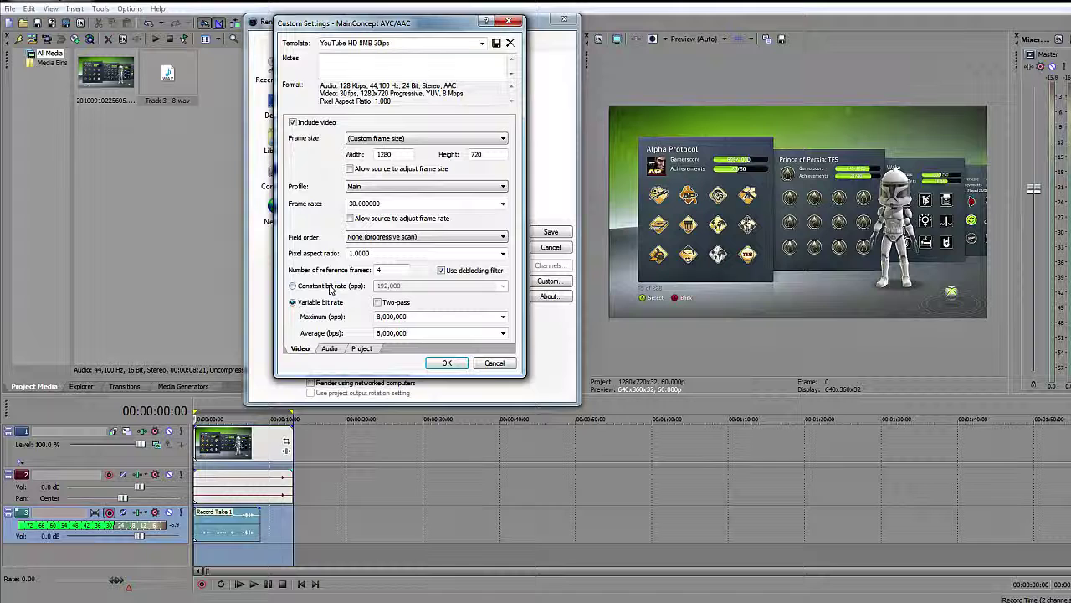
click(292, 286)
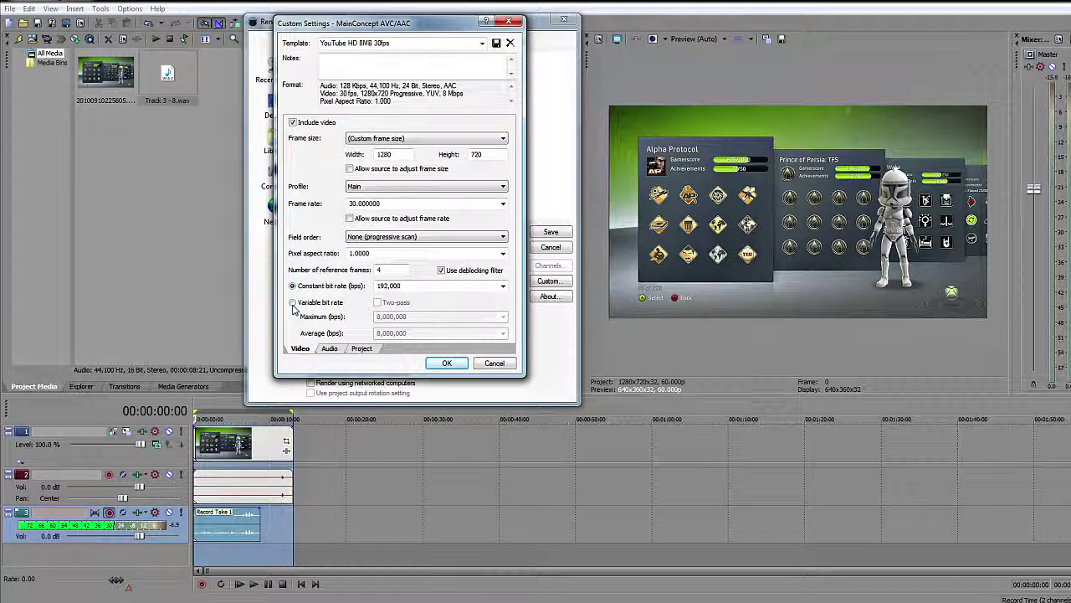
click(293, 302)
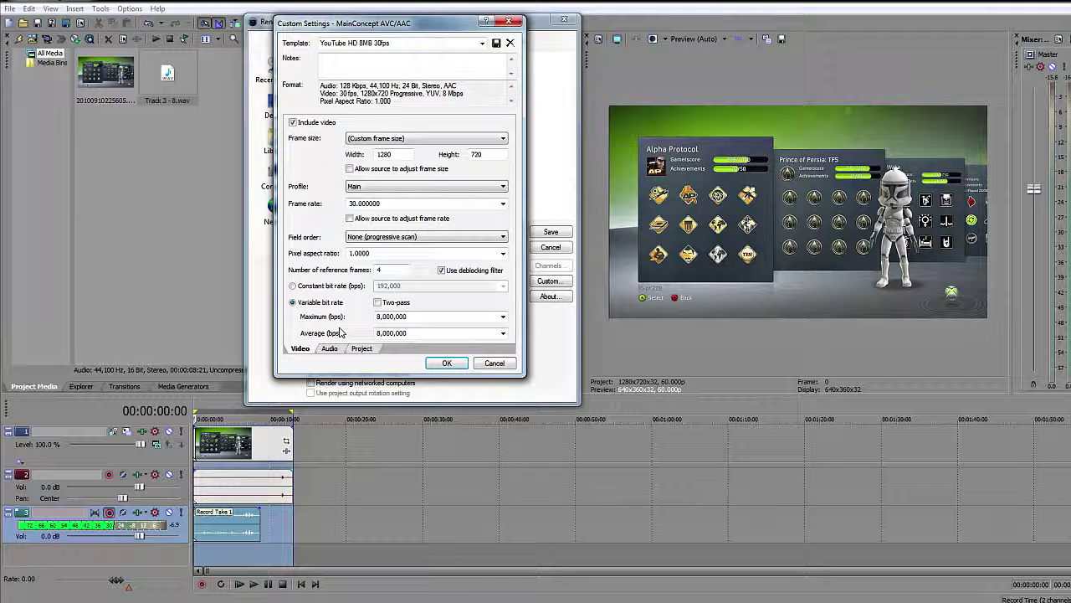
click(329, 348)
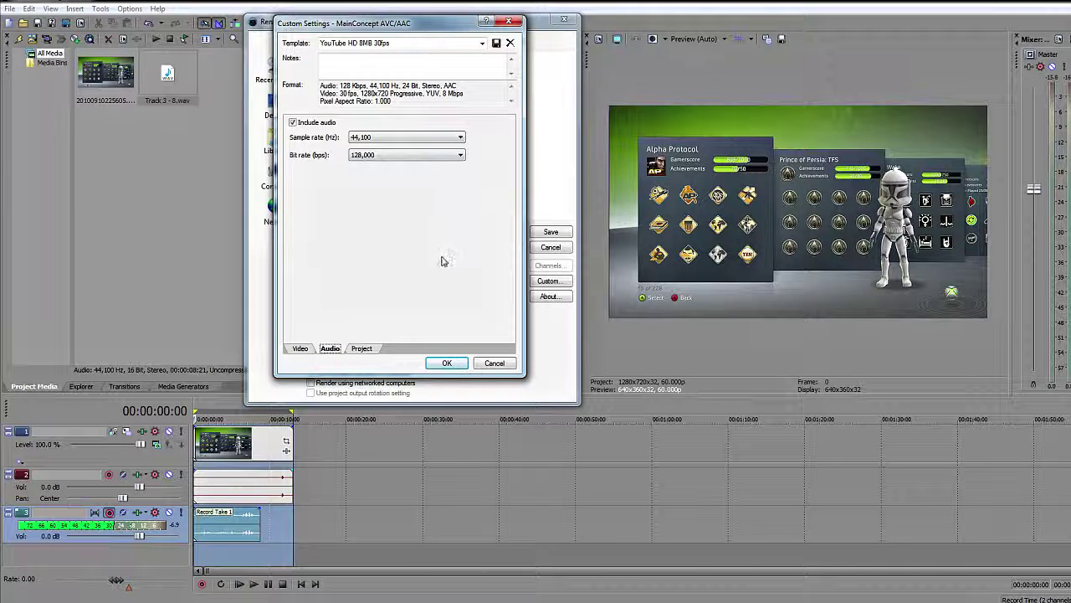
Keep audio at 128,000 bps and rendering quality at Best, then select the Video tab's template name.
click(459, 154)
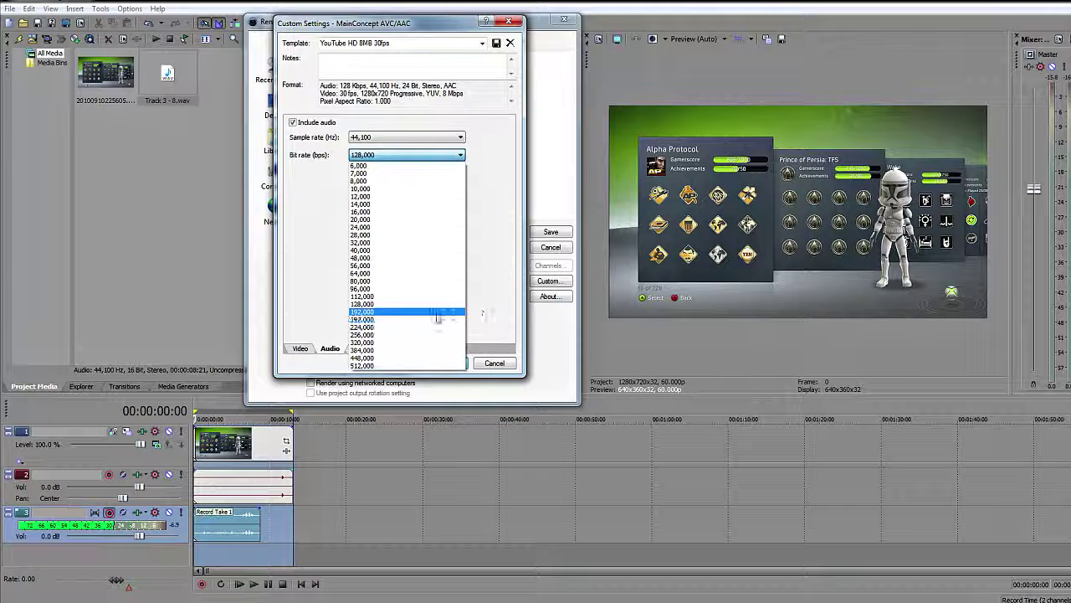
click(386, 305)
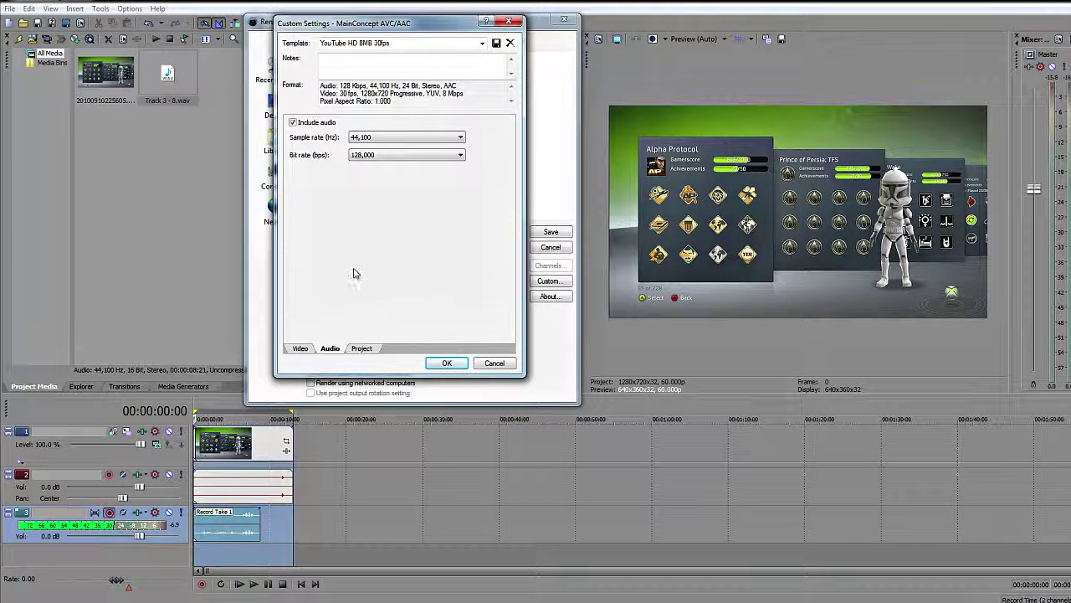
click(360, 351)
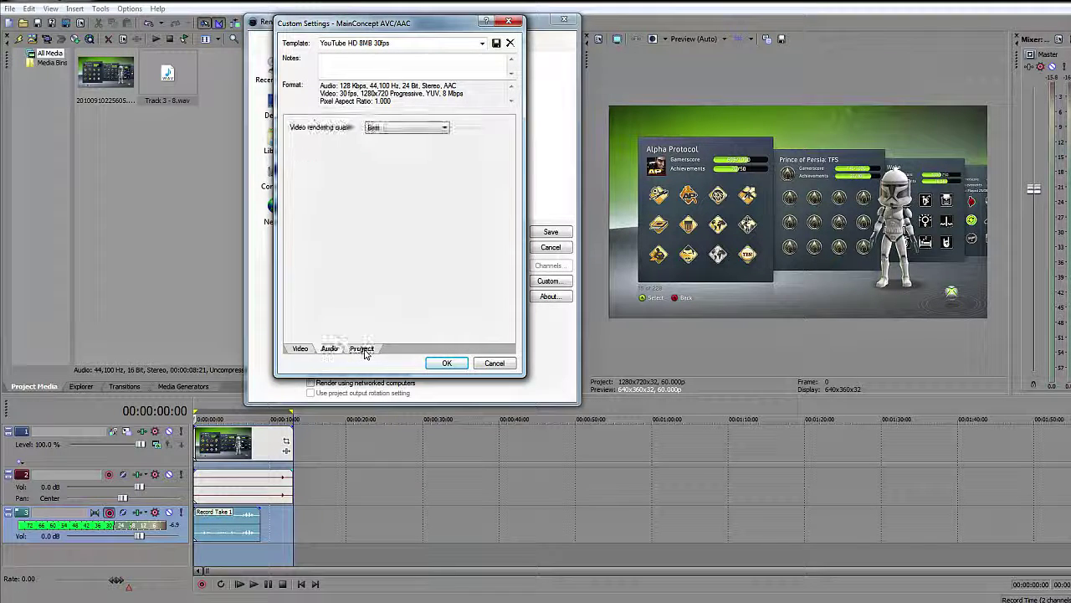
click(443, 128)
click(405, 170)
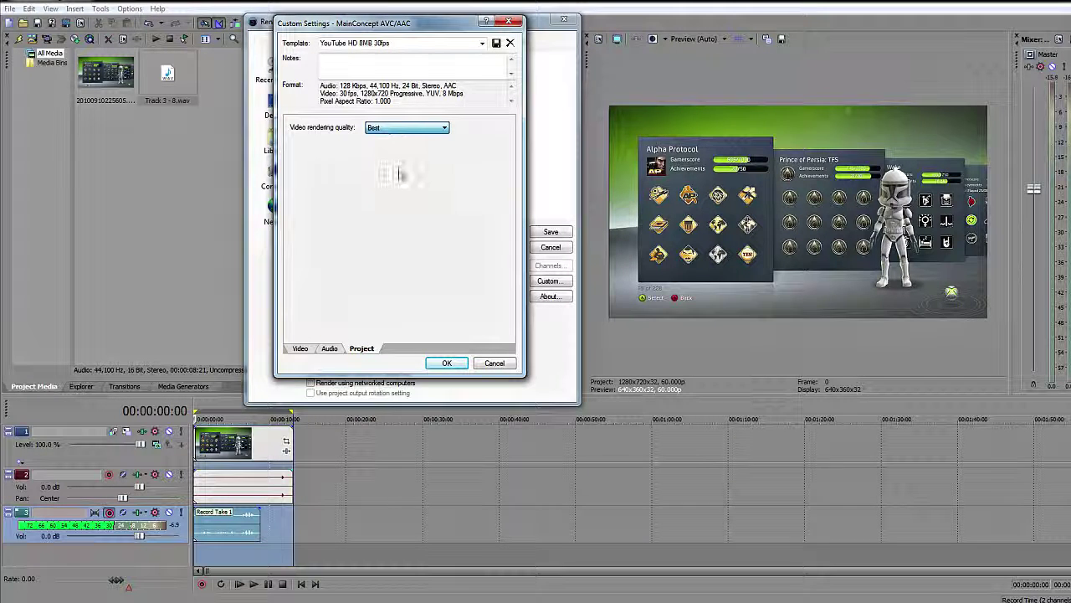
click(300, 351)
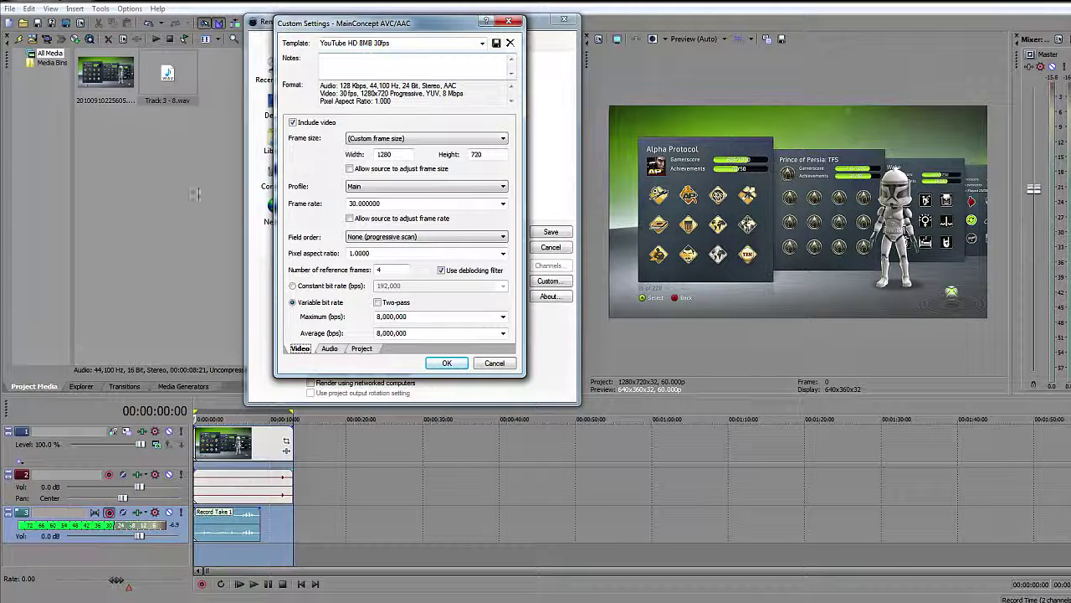
drag(409, 42, 318, 43)
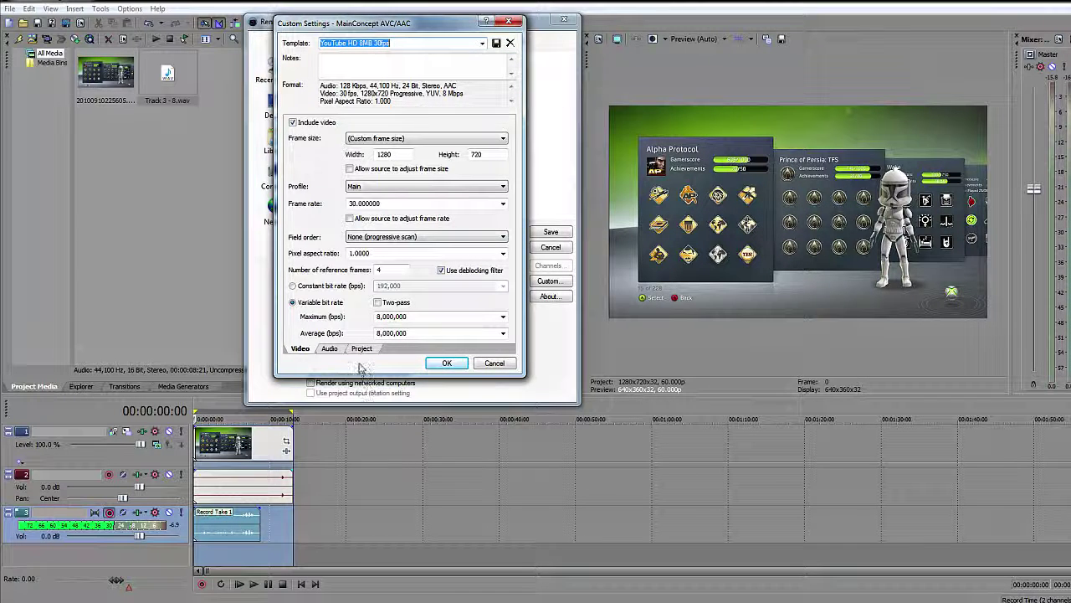
Accept the custom settings and enable loop-region-only rendering and stretch-to-fill video.
click(445, 365)
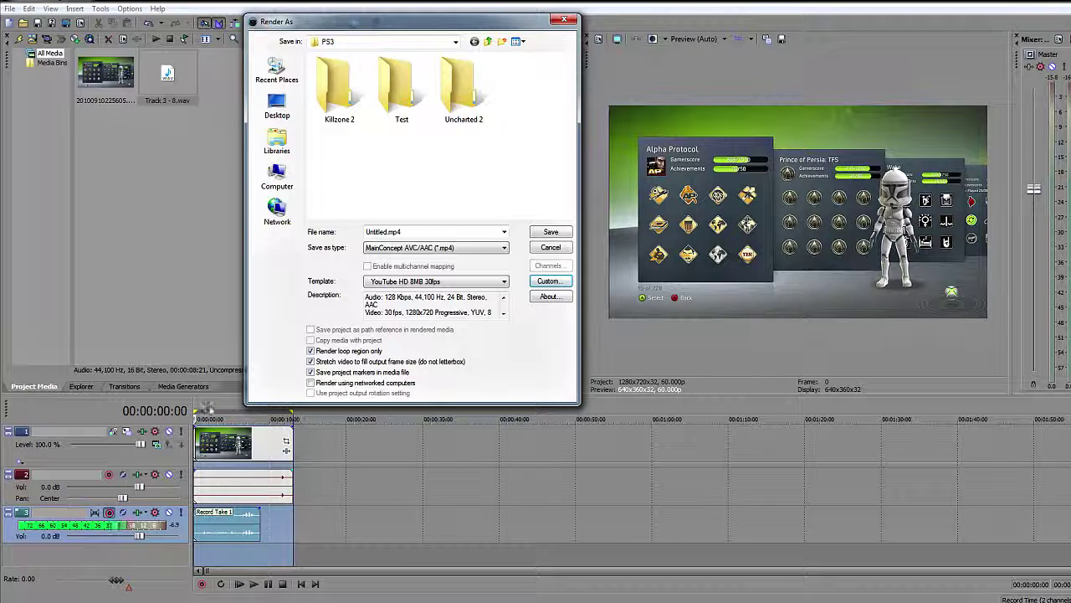
click(310, 350)
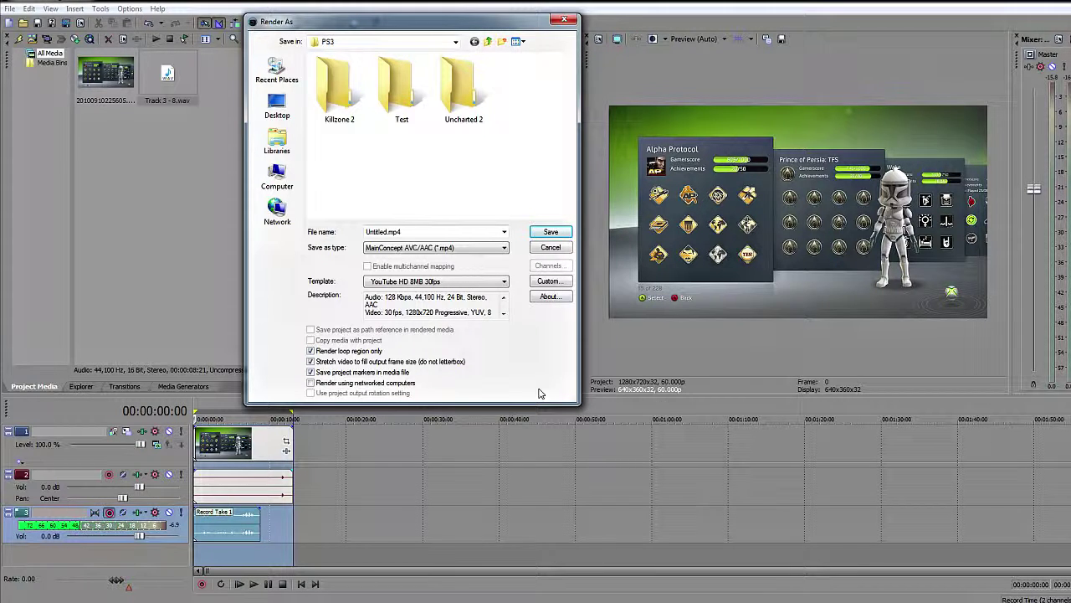
drag(369, 23, 516, 28)
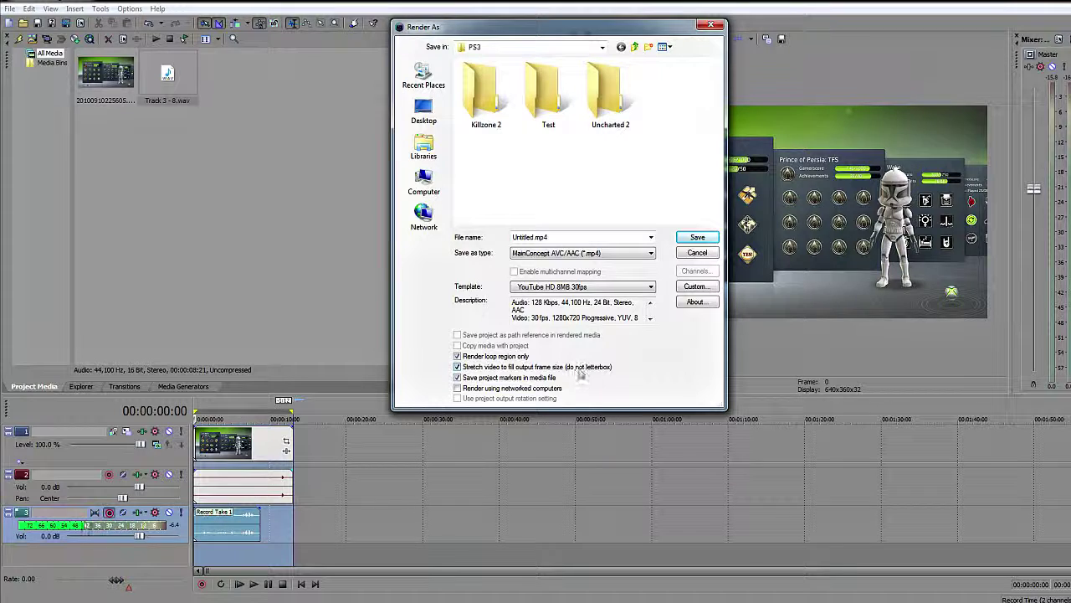
click(457, 366)
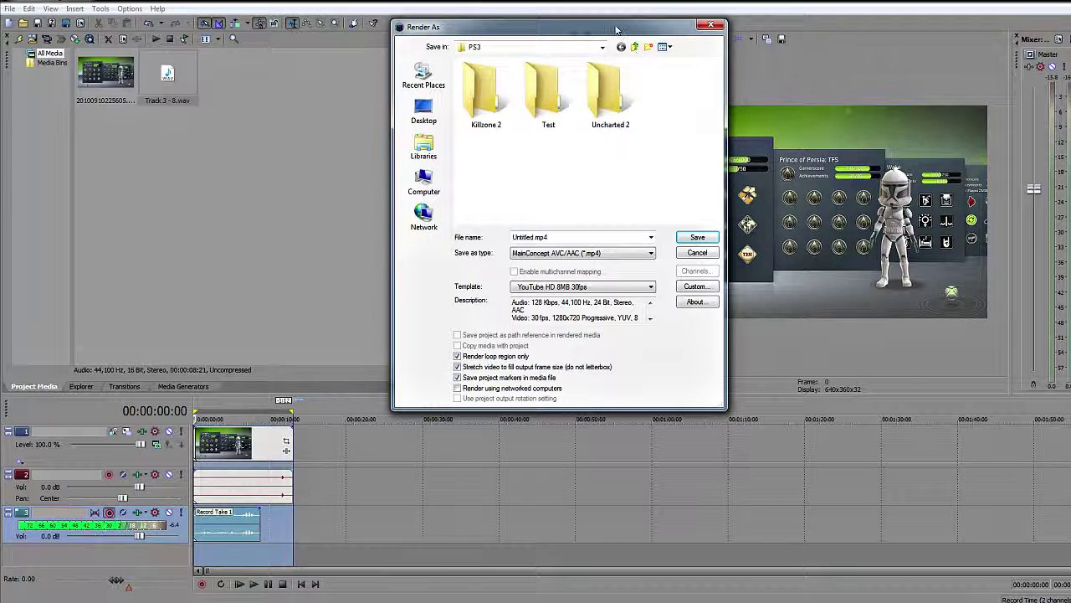
Replace the file name Untitled with Tutorial and start rendering Tutorial.mp4.
drag(617, 29, 458, 29)
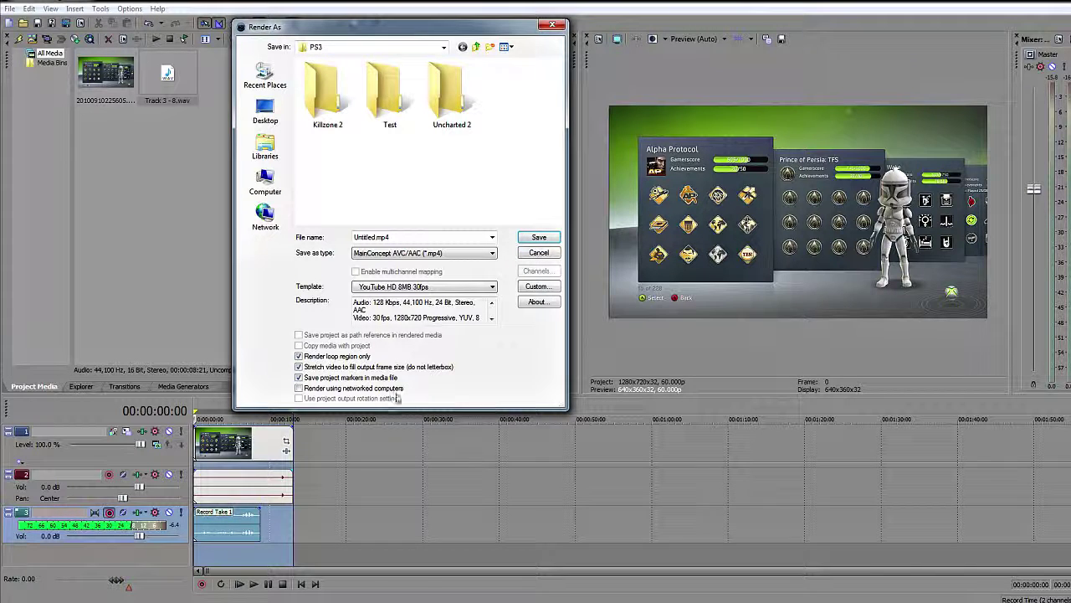
double_click(372, 237)
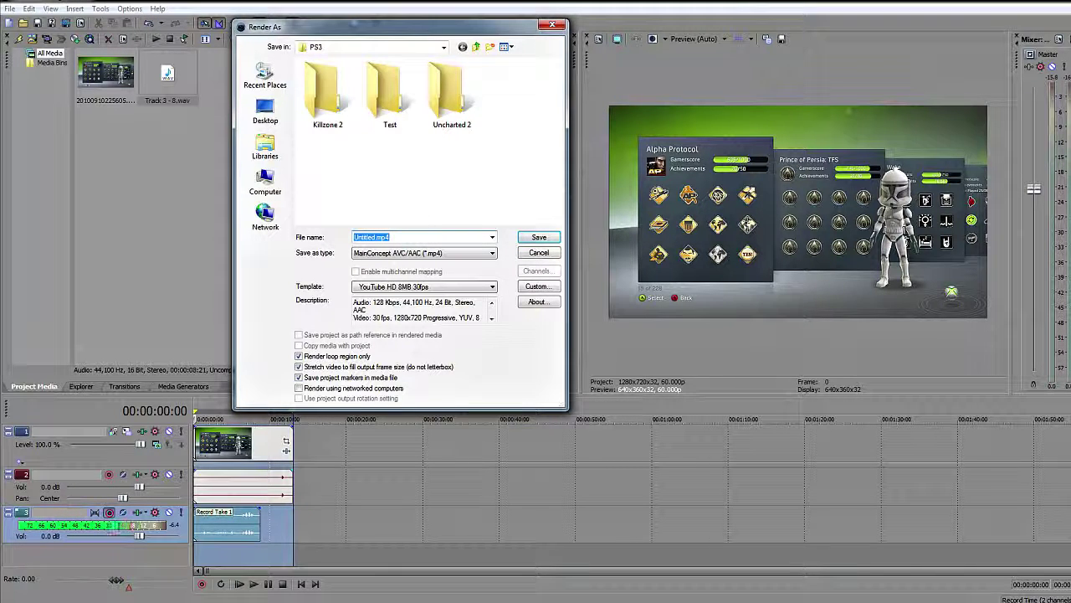
click(372, 237)
drag(372, 237, 367, 236)
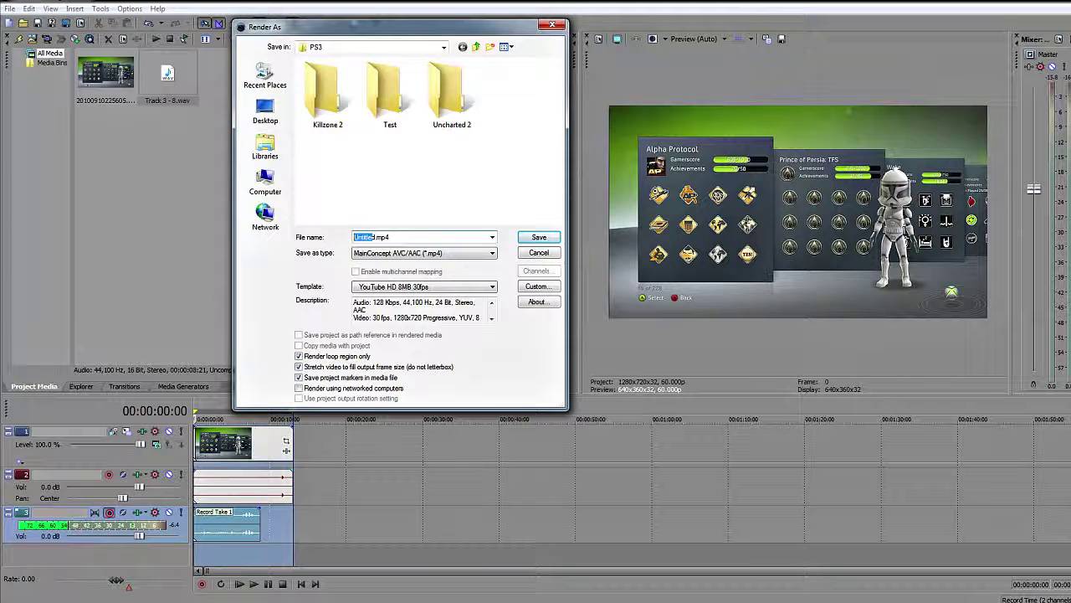
double_click(366, 237)
text(Turj)
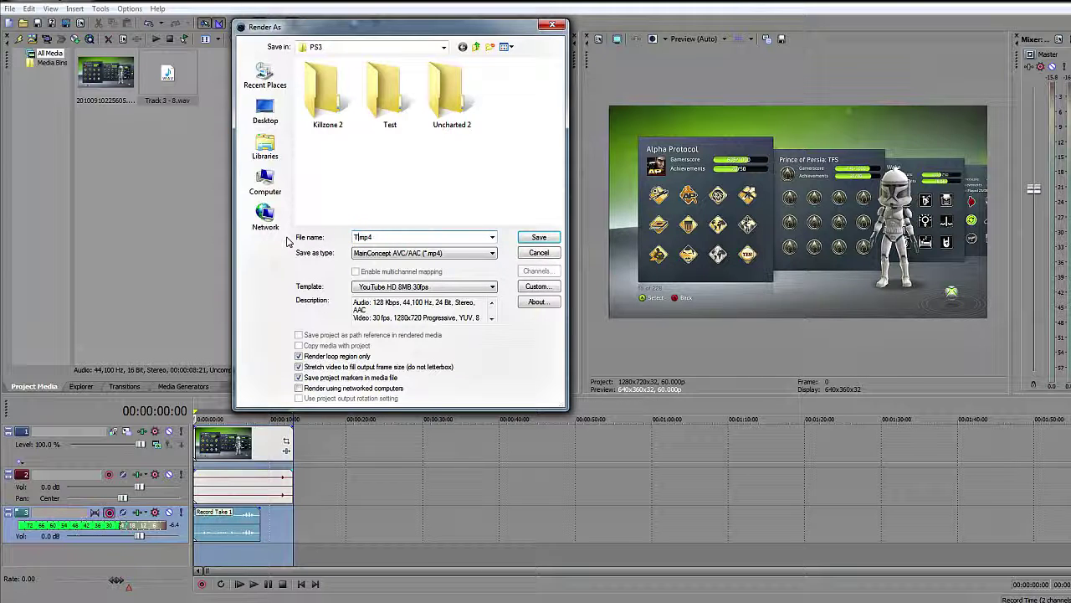
text(orial)
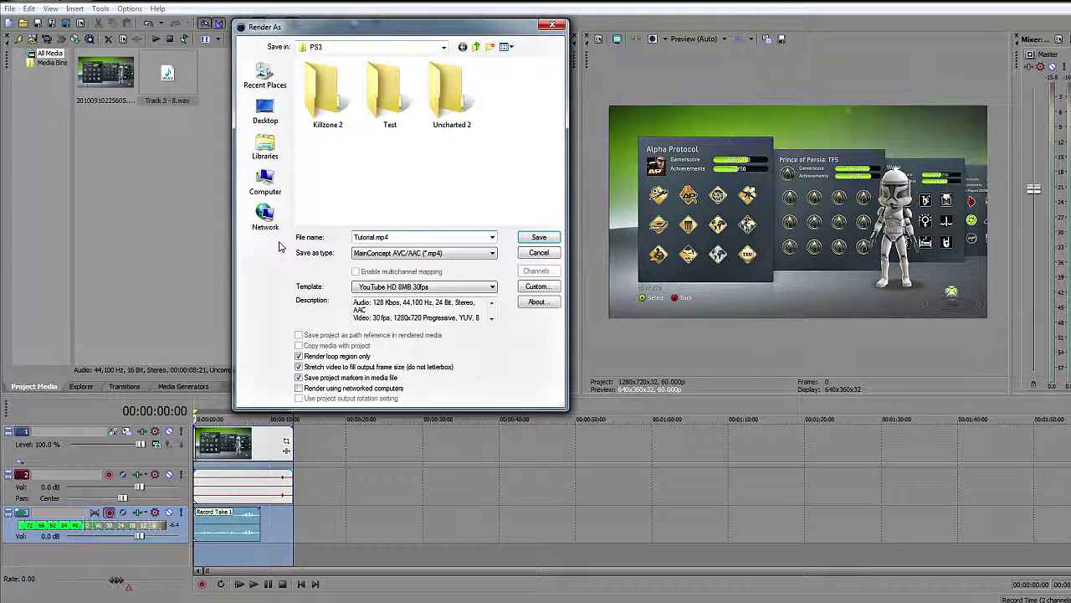
click(536, 237)
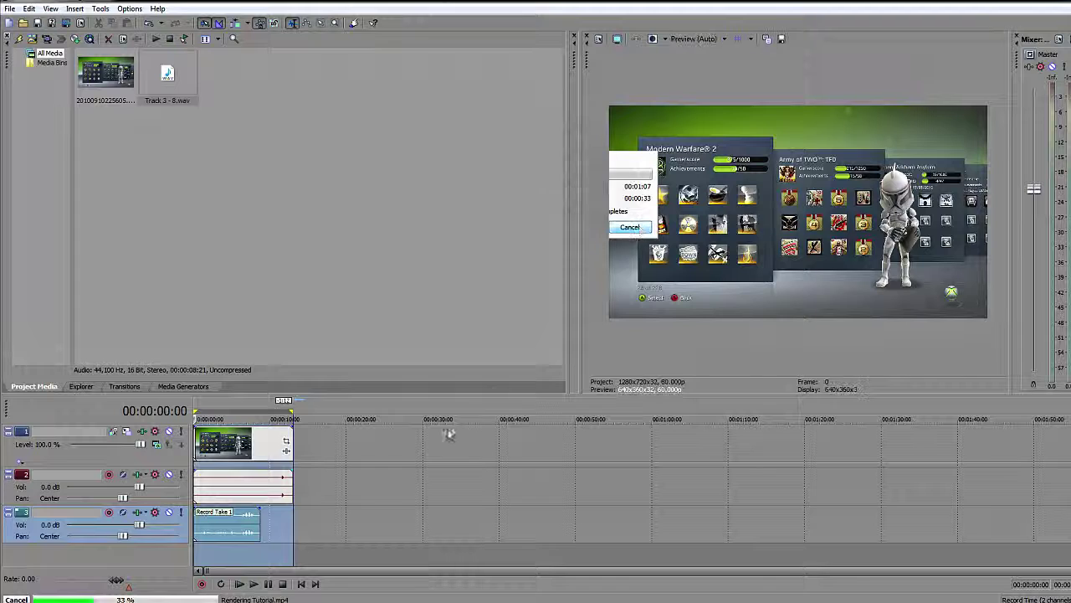
Cancel the Tutorial.mp4 render at about 33% with Esc.
key(Escape)
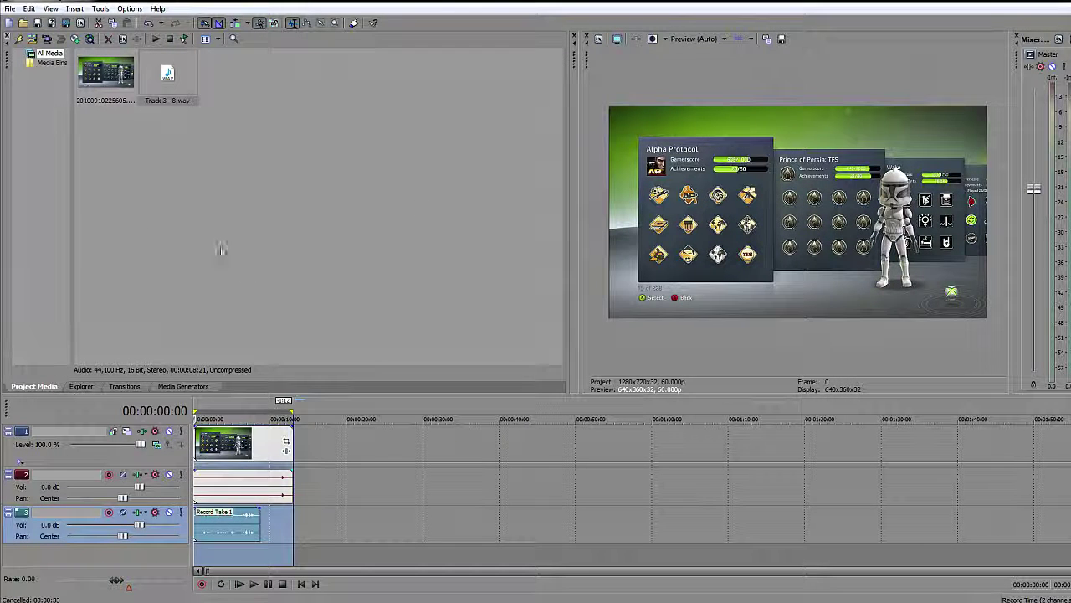